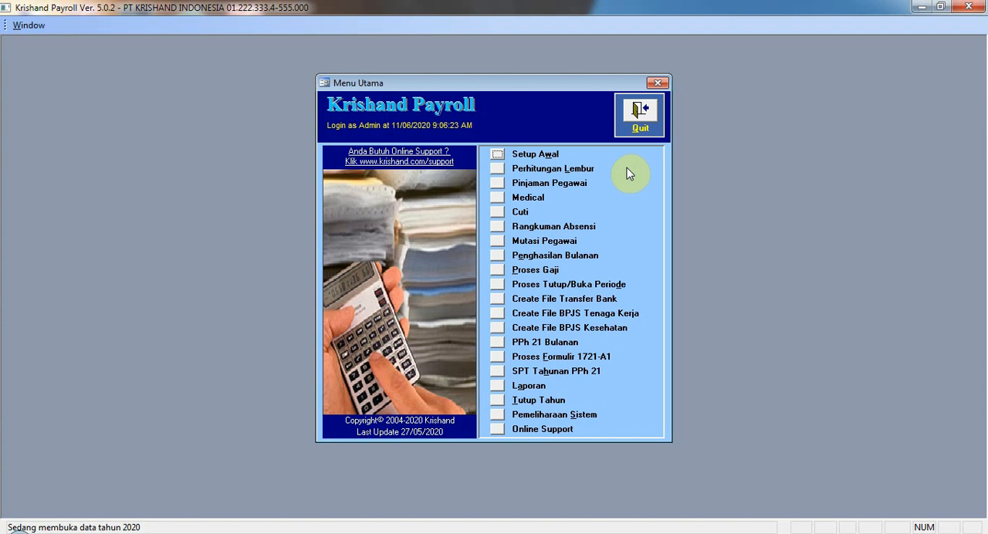
# Step: Review the employee list in Setup Pegawai, including the TA-coded non-permanent workers, and return to the main menu
pyautogui.click(493, 153)
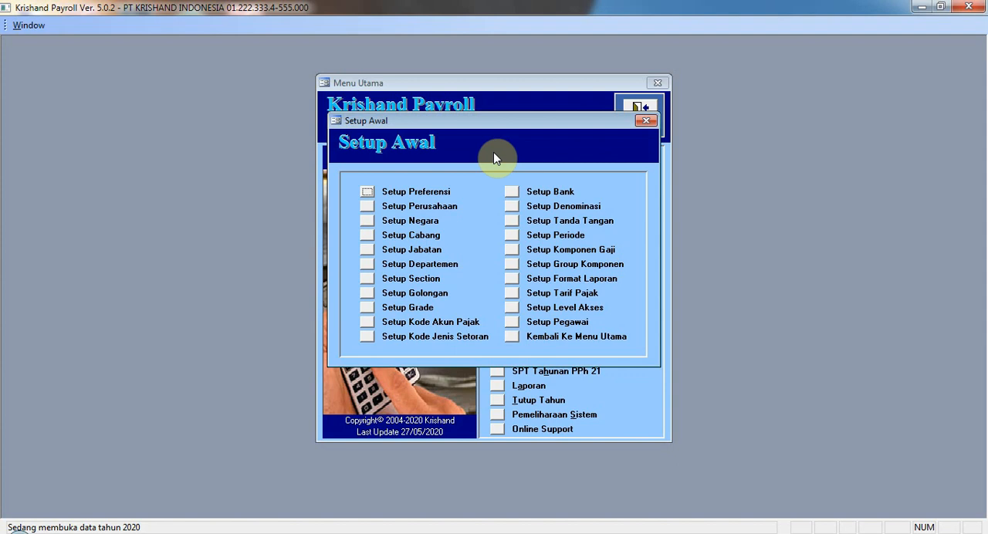
pyautogui.click(515, 324)
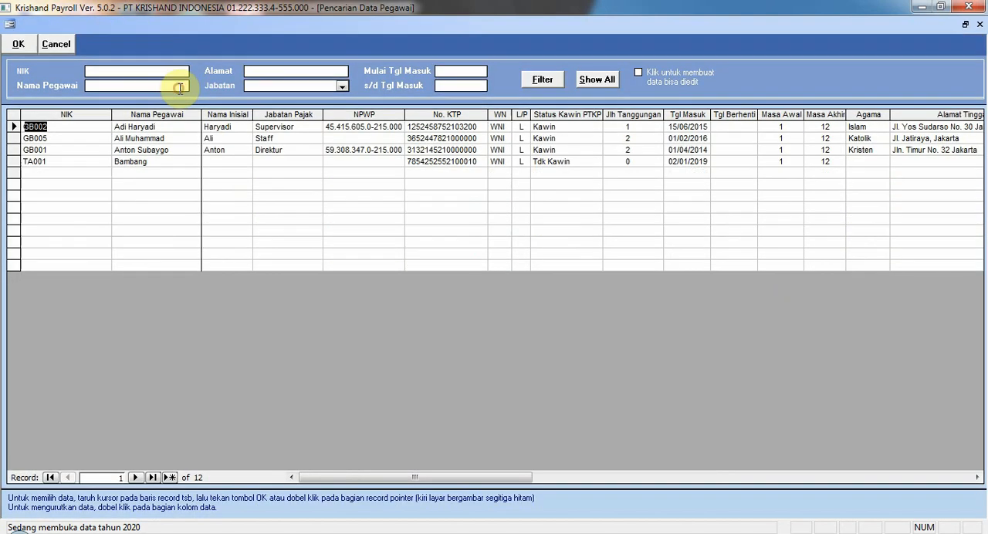
pyautogui.click(174, 87)
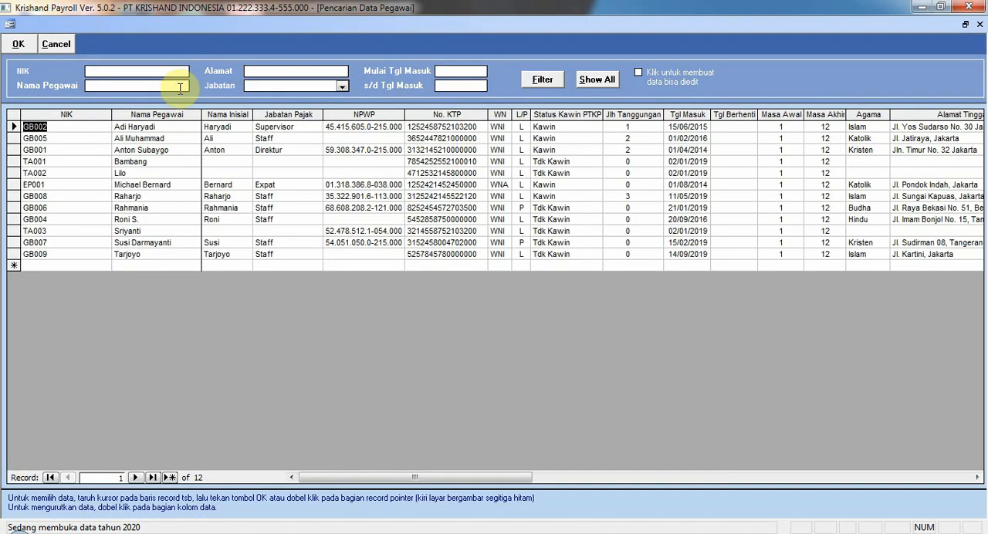
pyautogui.click(85, 164)
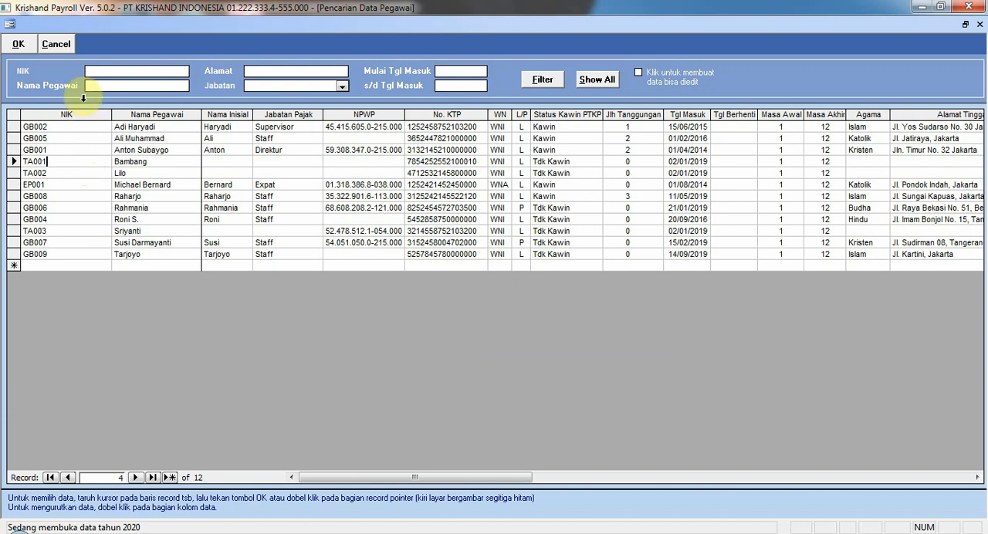
pyautogui.click(58, 44)
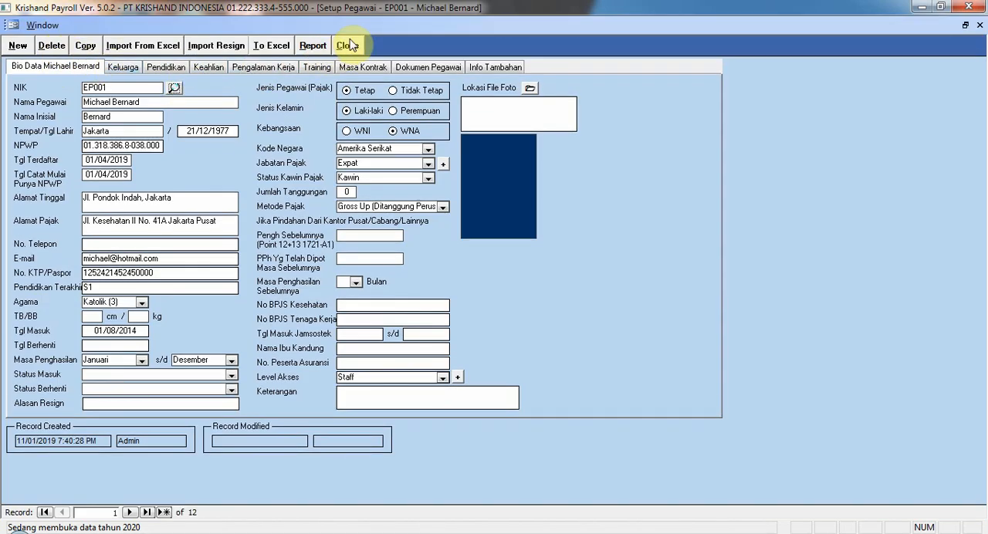
pyautogui.click(347, 45)
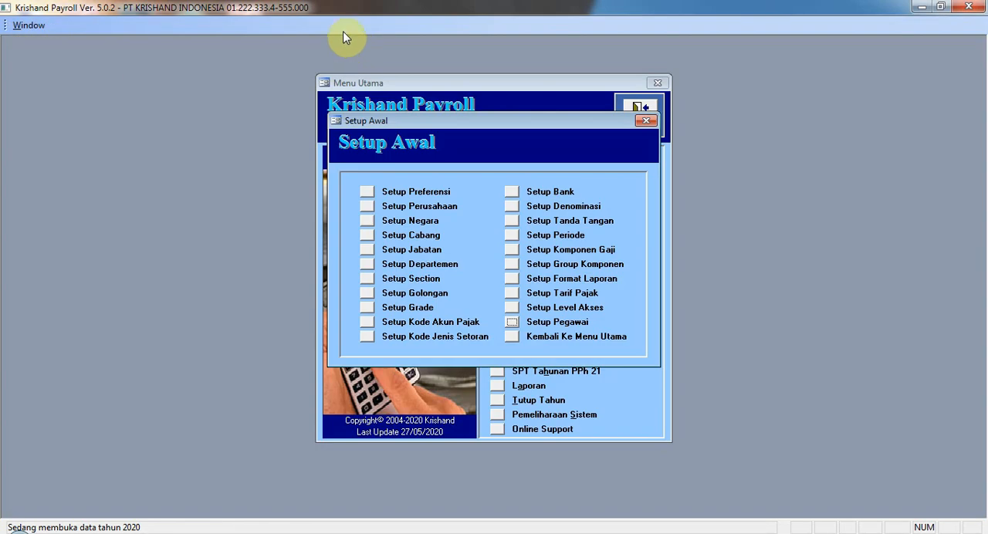
pyautogui.click(513, 337)
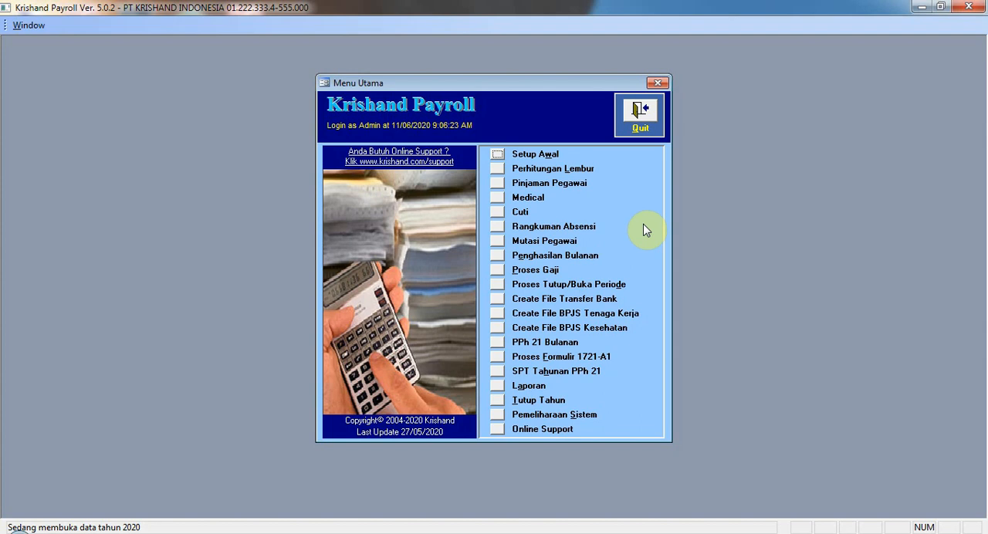
# Step: Open the 1721-VI Bukti Pemotongan PPh 21/26 form under PPh 21 Bulanan and set the period to 202003
pyautogui.click(504, 346)
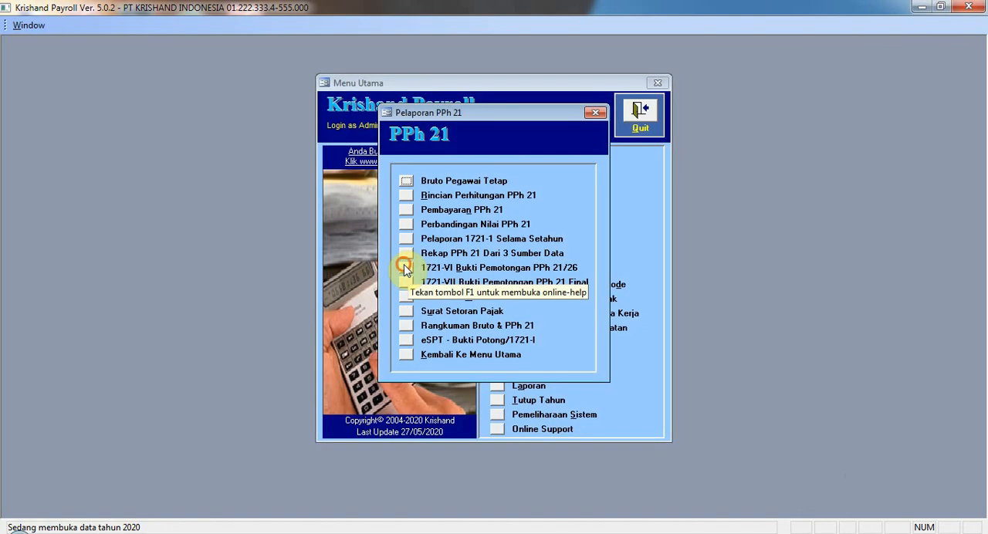
pyautogui.click(404, 264)
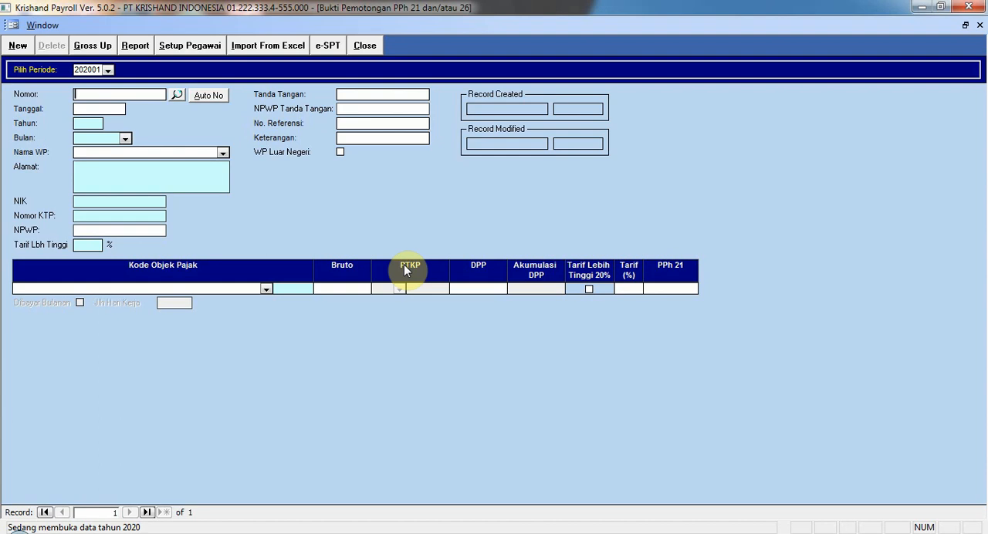
pyautogui.click(108, 69)
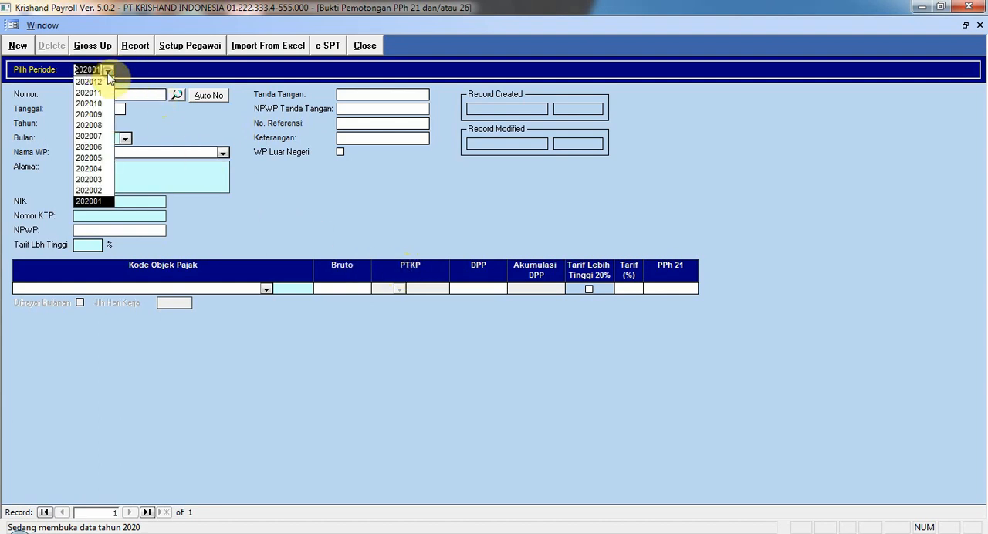
pyautogui.click(90, 180)
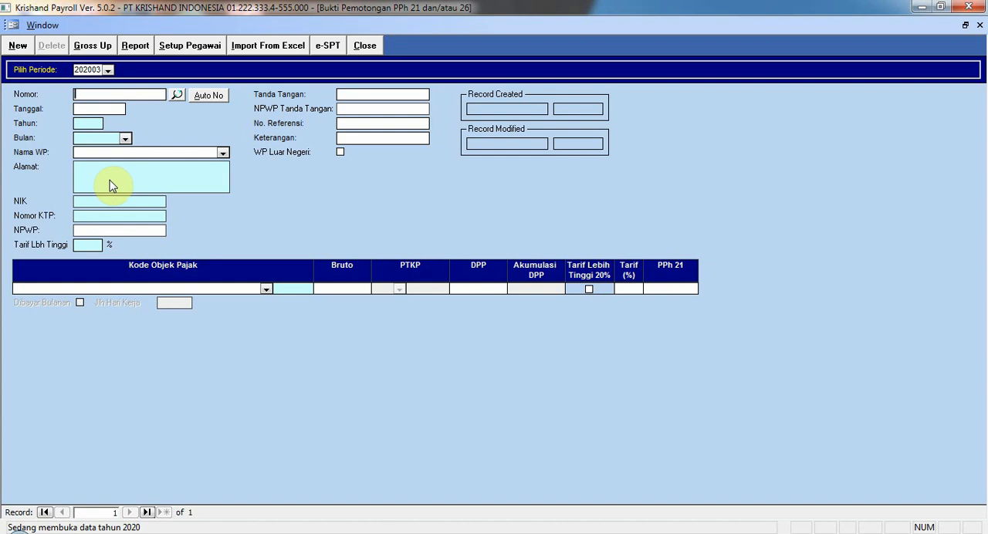
# Step: Add an automatically numbered withholding slip dated 31/03/2020 and choose the casual worker as the taxpayer
pyautogui.click(29, 49)
pyautogui.click(210, 101)
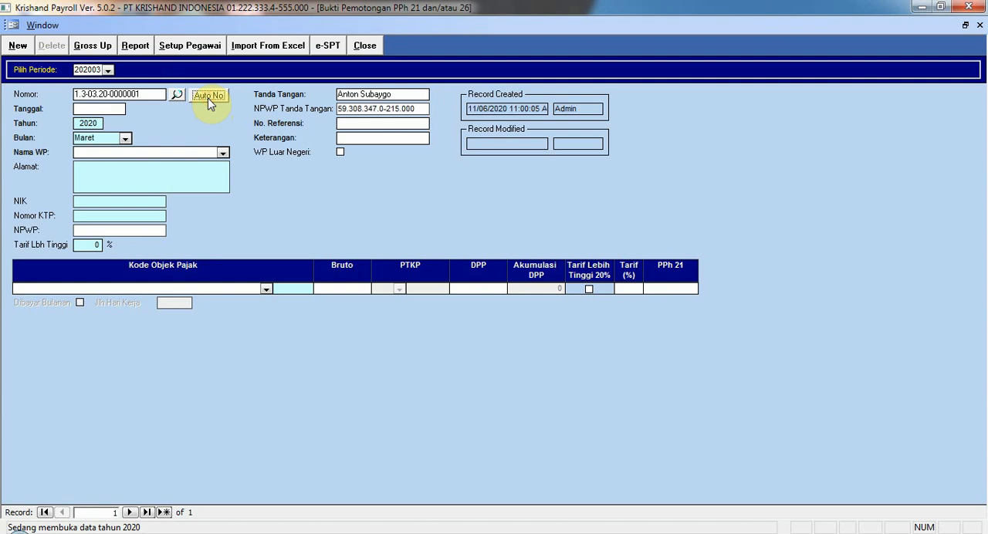
pyautogui.click(79, 109)
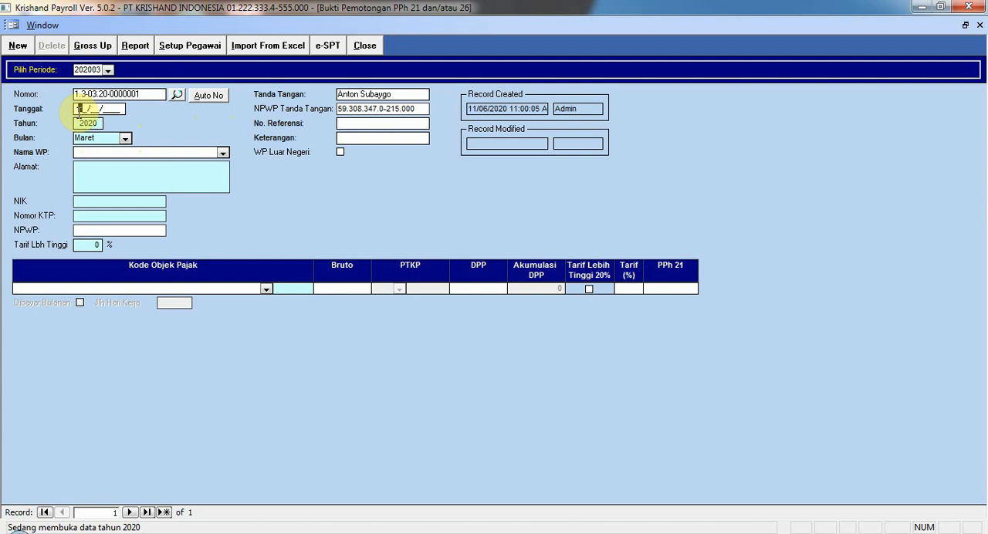
pyautogui.write('31/03/2020')
pyautogui.click(223, 152)
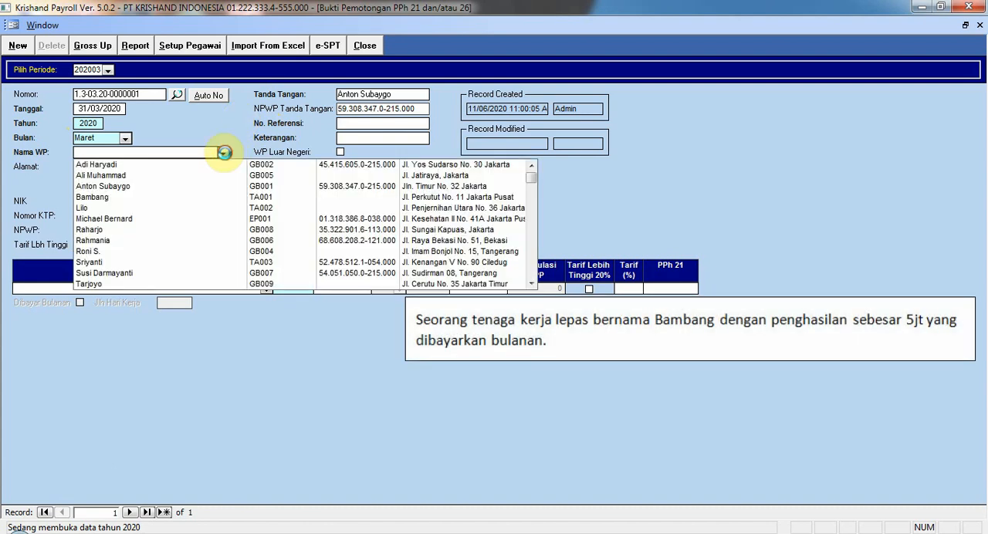
pyautogui.click(216, 197)
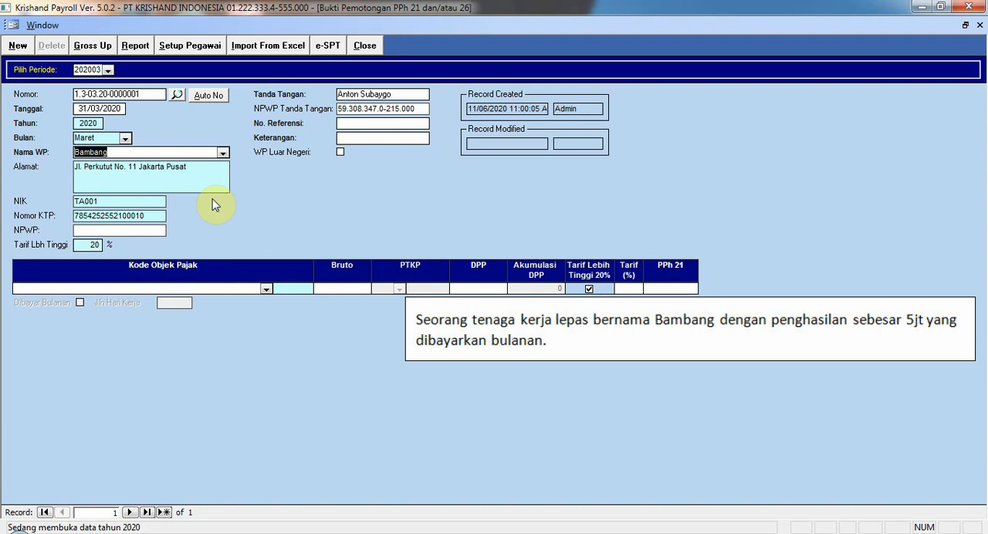
# Step: Set the slip's tax object code to Pegawai Tidak Tetap atau Tenaga Kerja Lepas (21-100-03) and mark it as Dibayar Bulanan
pyautogui.click(267, 288)
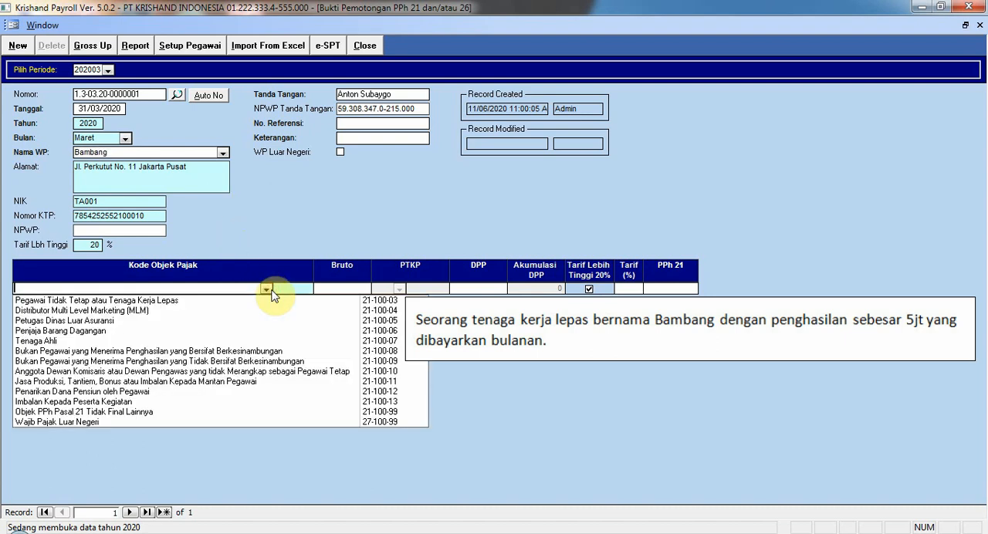
pyautogui.click(273, 300)
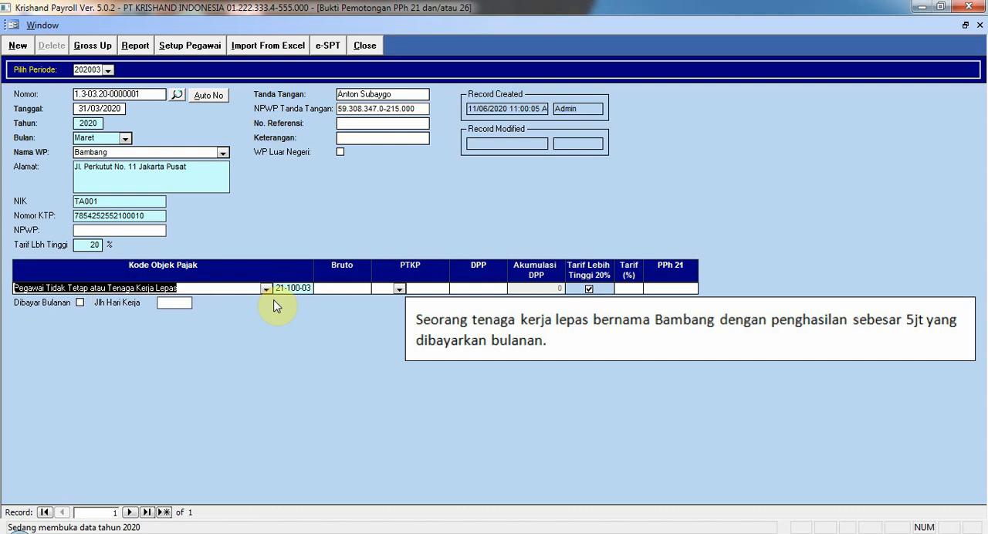
pyautogui.click(80, 302)
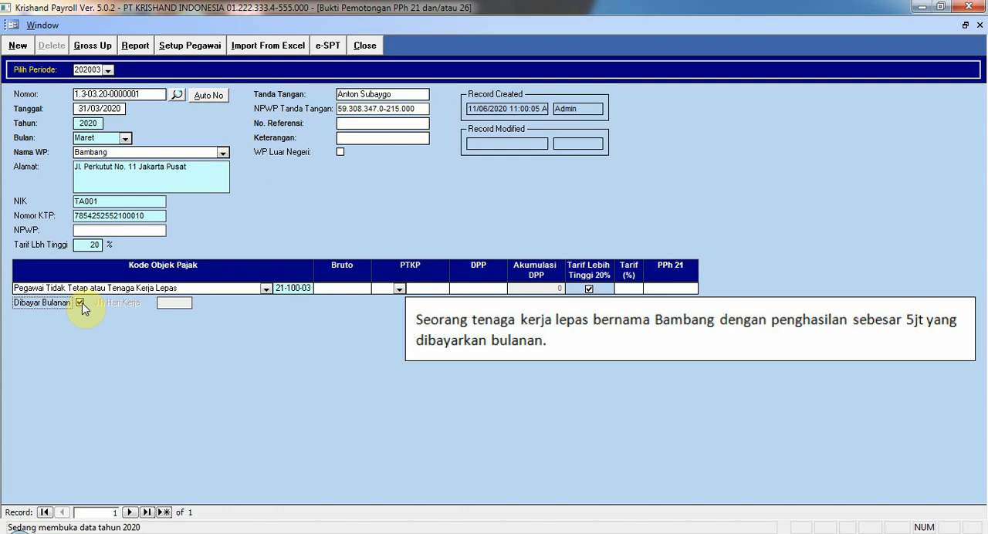
# Step: Enter a Bruto of 5000000 for the casual worker, calculate the PPh 21 and gross up the amount
pyautogui.click(360, 286)
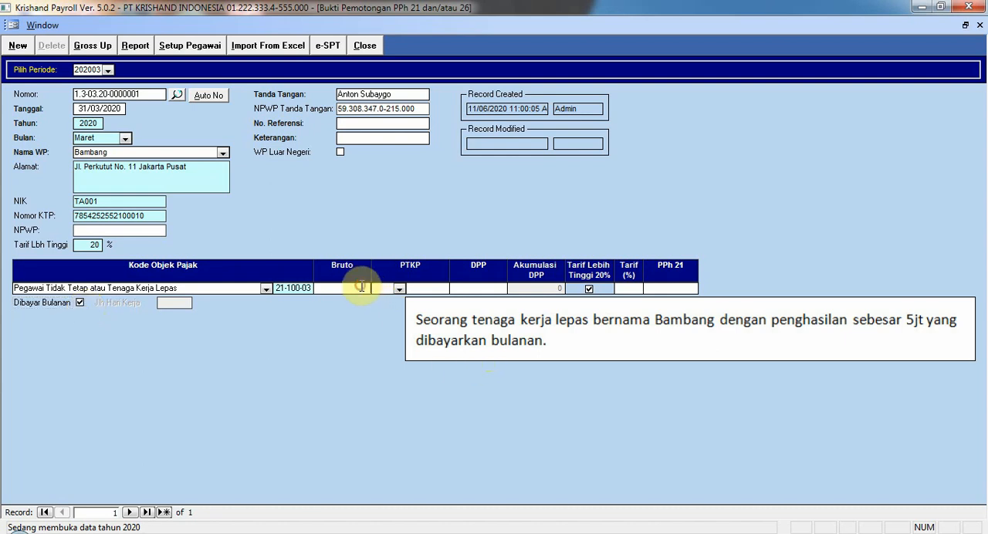
pyautogui.write('5000000')
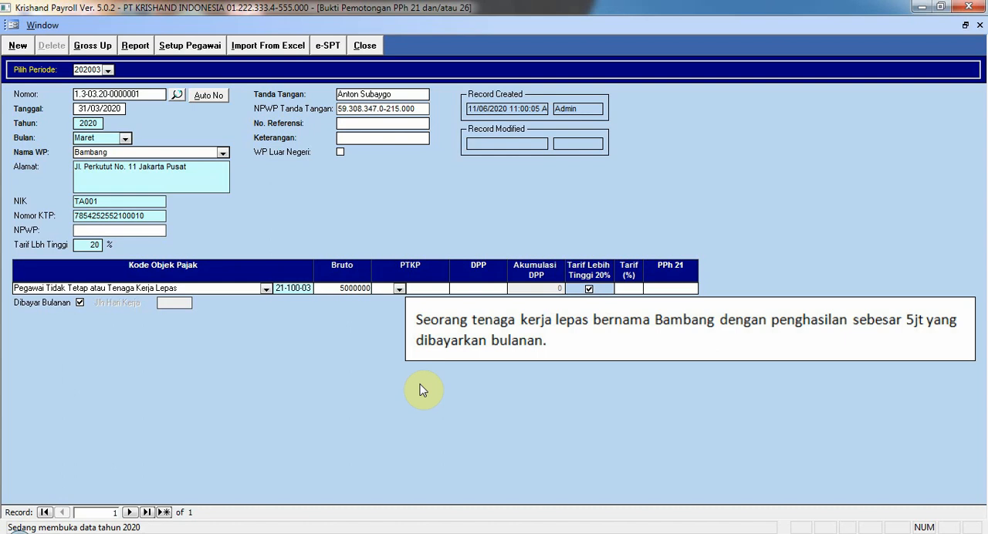
pyautogui.click(664, 289)
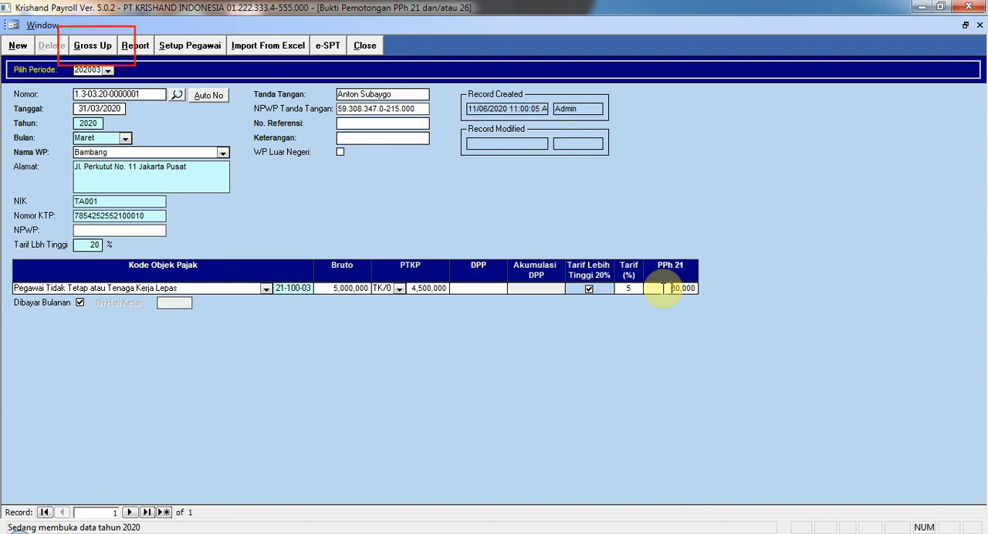
pyautogui.click(104, 46)
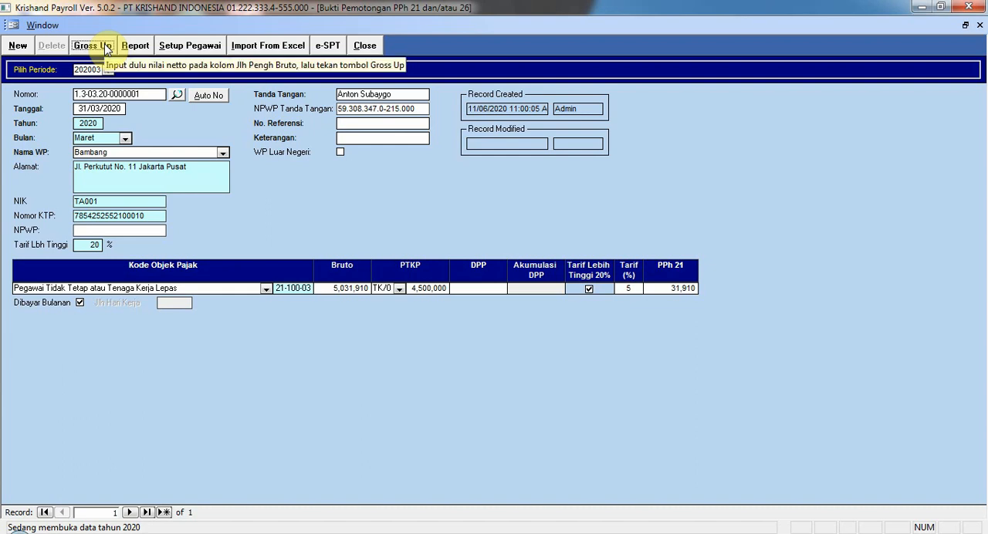
# Step: Add a second automatically numbered slip dated 31/03/2020 and choose the expert worker as the taxpayer
pyautogui.click(18, 47)
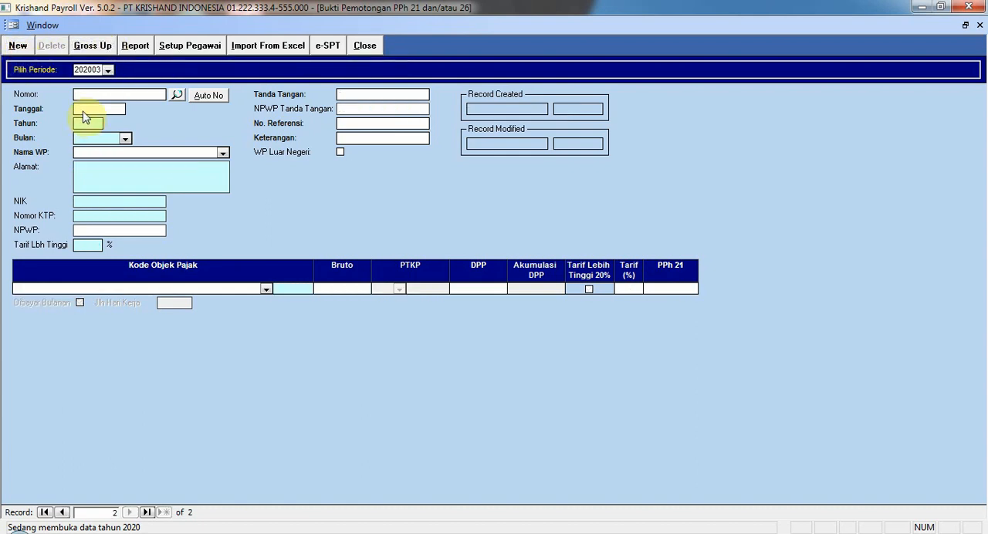
pyautogui.click(207, 97)
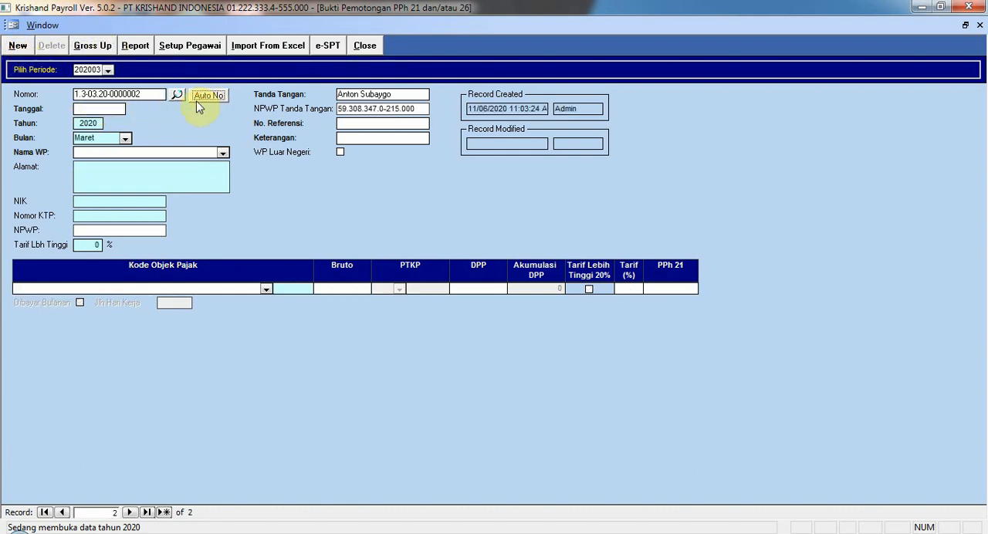
pyautogui.click(81, 108)
pyautogui.write('31/03/2020')
pyautogui.click(223, 153)
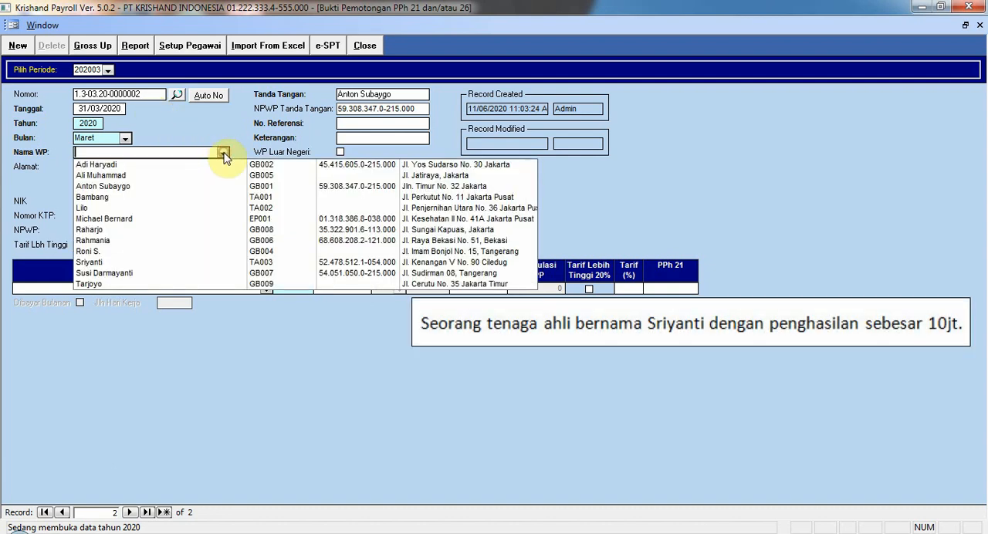
pyautogui.click(164, 264)
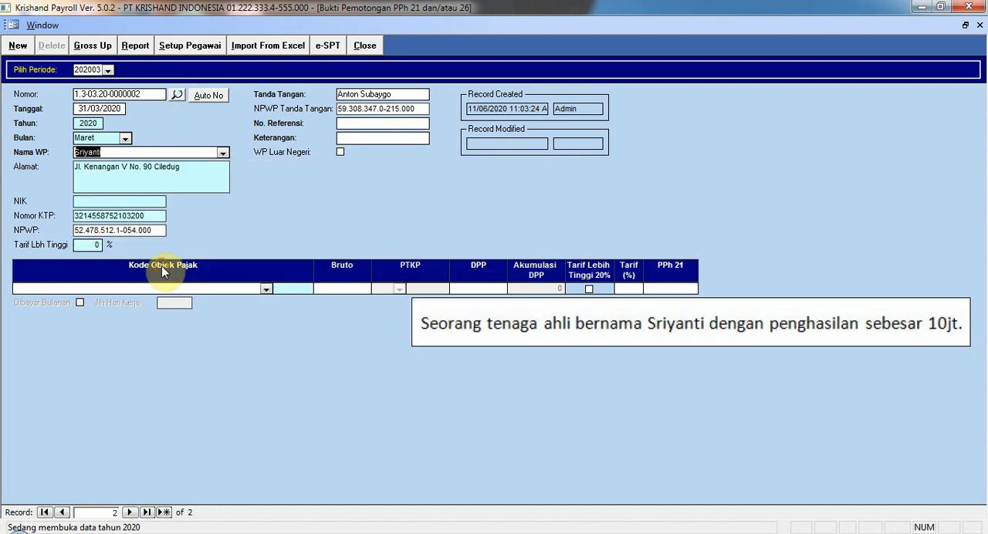
# Step: Set the tax object code to Tenaga Ahli (21-100-07) with a Bruto of 10000000, and gross up the calculated tax
pyautogui.click(267, 289)
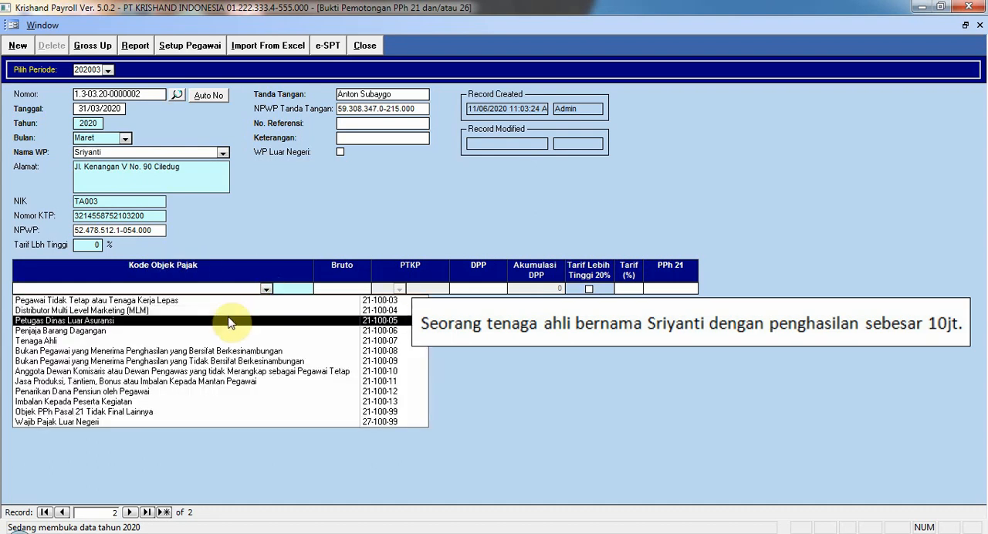
pyautogui.click(222, 341)
pyautogui.click(331, 287)
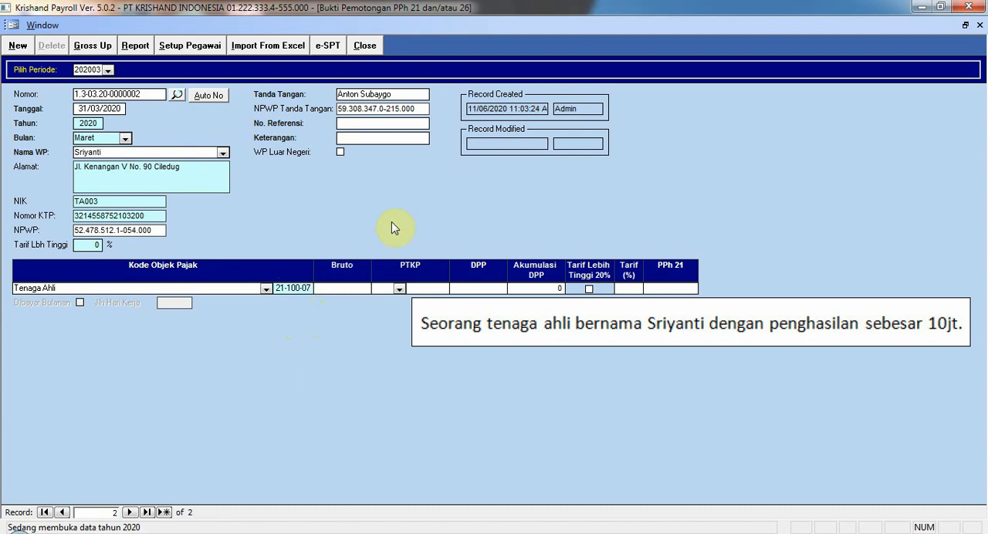
pyautogui.write('10000000')
pyautogui.click(651, 287)
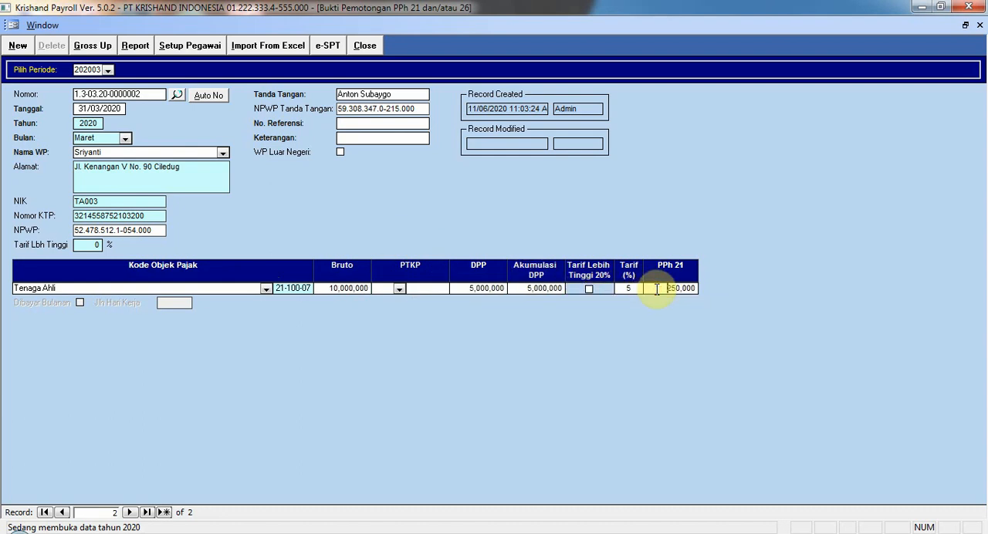
pyautogui.click(110, 47)
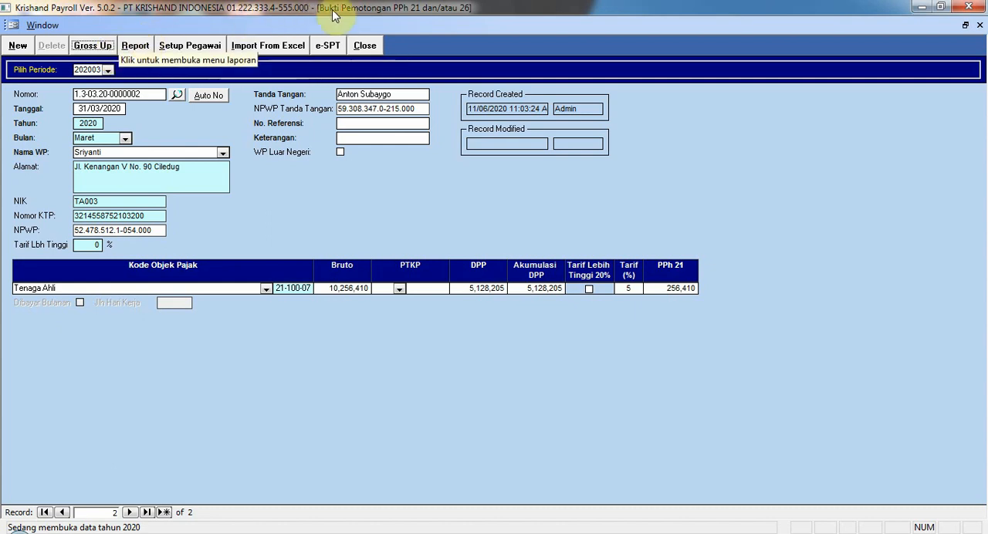
# Step: Close the 1721-VI form and start a new 1721-VII Bukti Pemotongan PPh 21 Final record for period 202003
pyautogui.click(363, 46)
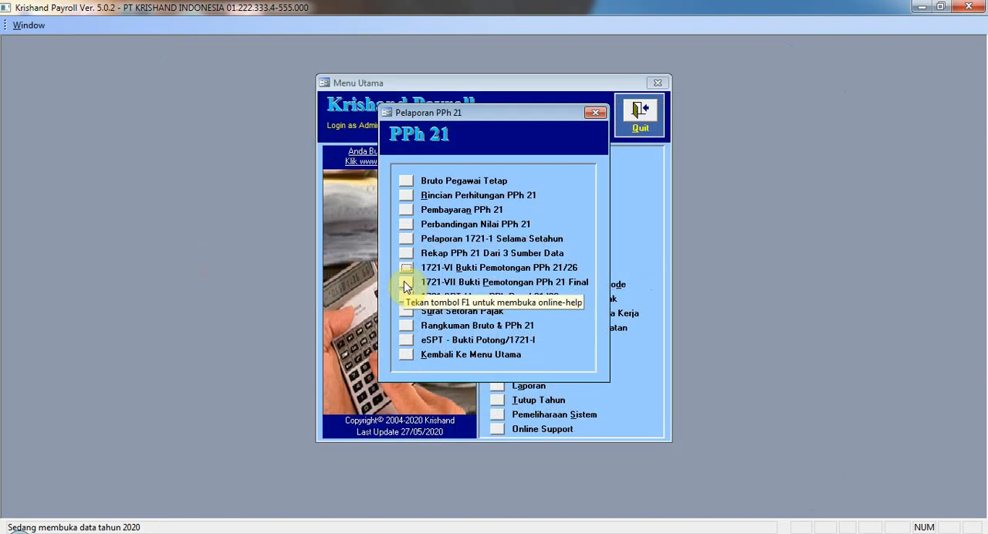
pyautogui.click(402, 280)
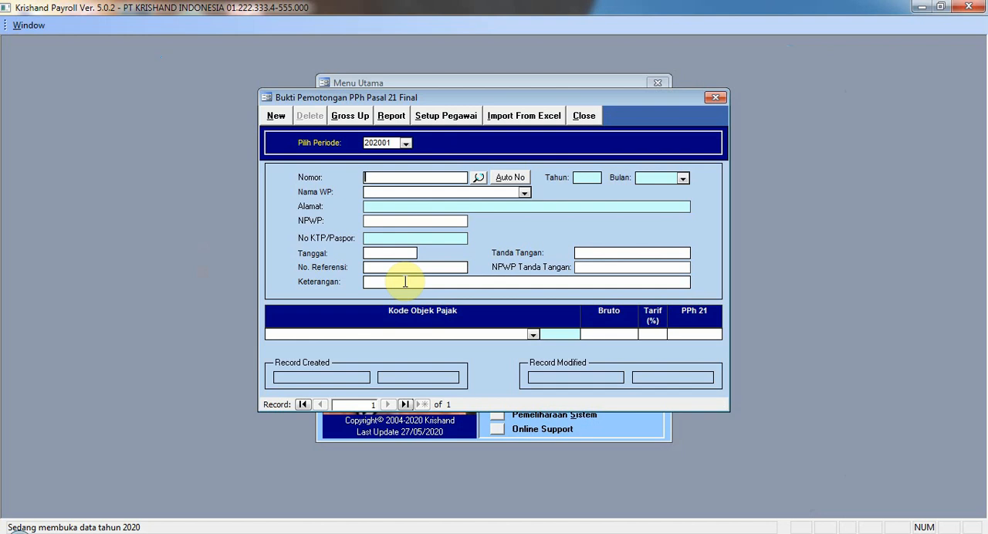
pyautogui.click(406, 143)
pyautogui.click(396, 253)
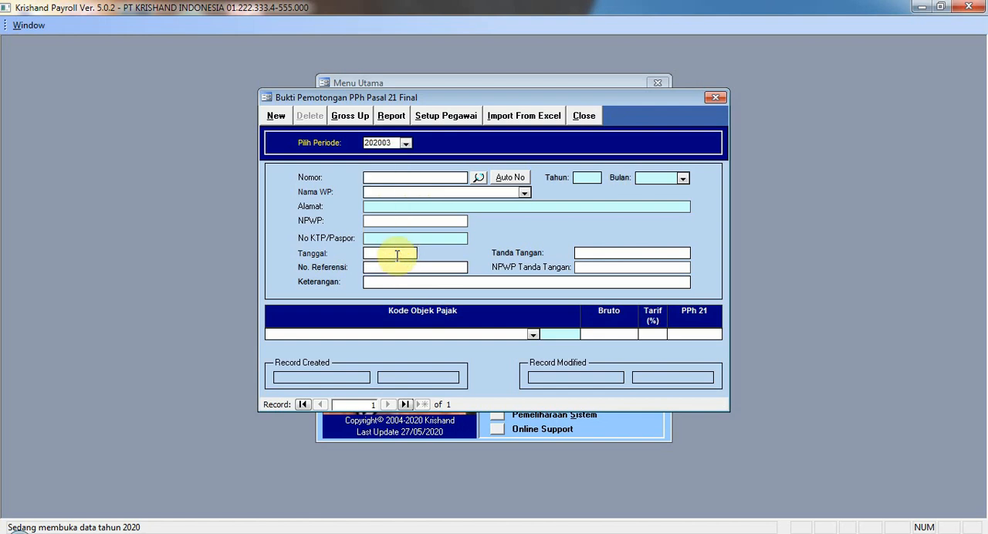
pyautogui.click(282, 117)
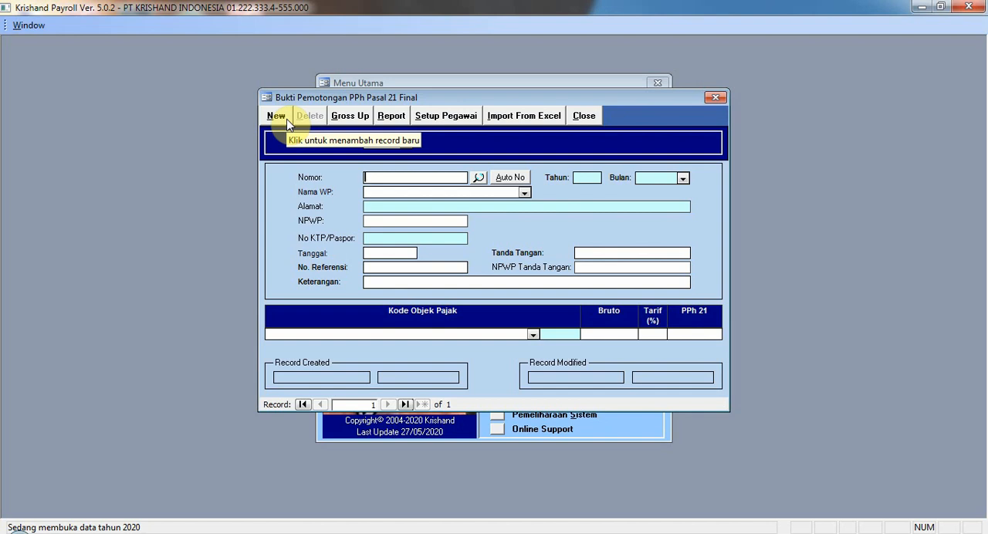
# Step: Number the final slip automatically and choose the severance pay recipient as the taxpayer, leaving No. Referensi blank
pyautogui.click(509, 178)
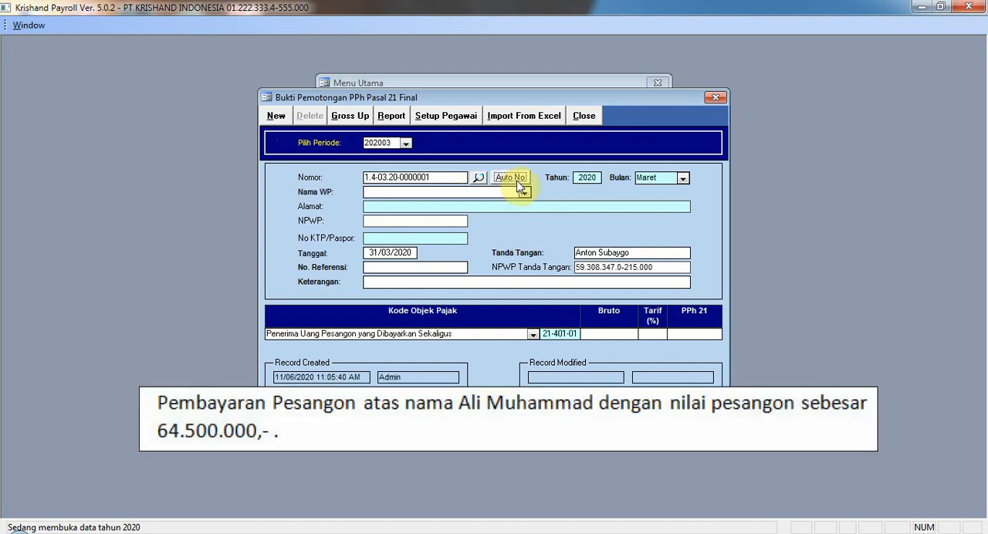
pyautogui.click(524, 192)
pyautogui.click(528, 220)
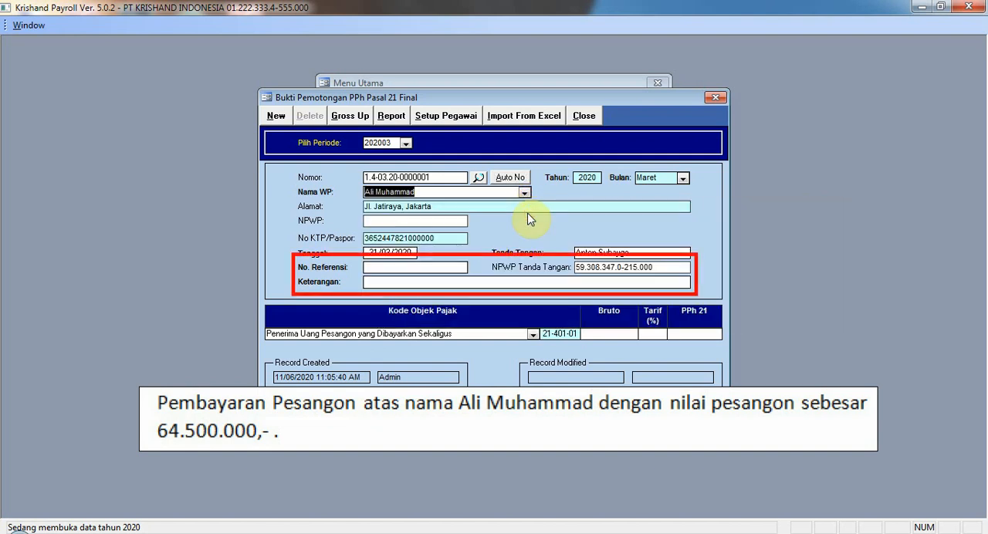
pyautogui.click(460, 267)
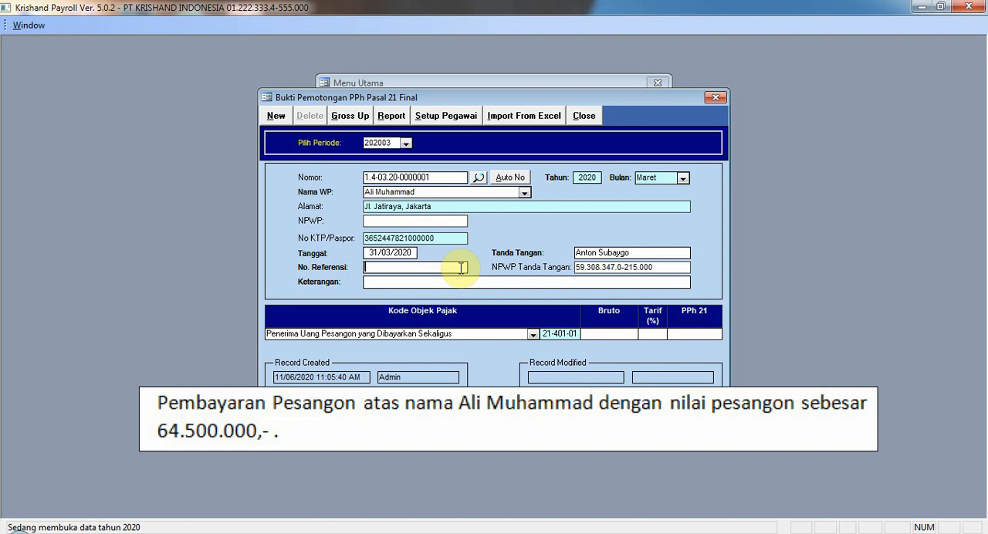
# Step: Set the tax object code to Penerima Uang Pesangon yang Dibayarkan Sekaligus (21-401-01) with a Bruto of 64500000, and gross up the calculated tax
pyautogui.click(534, 335)
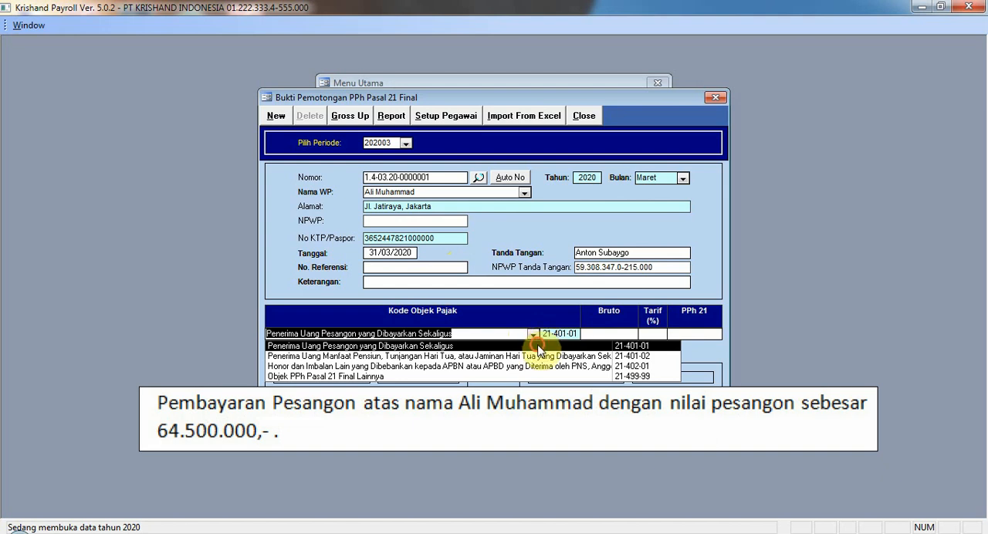
pyautogui.click(539, 346)
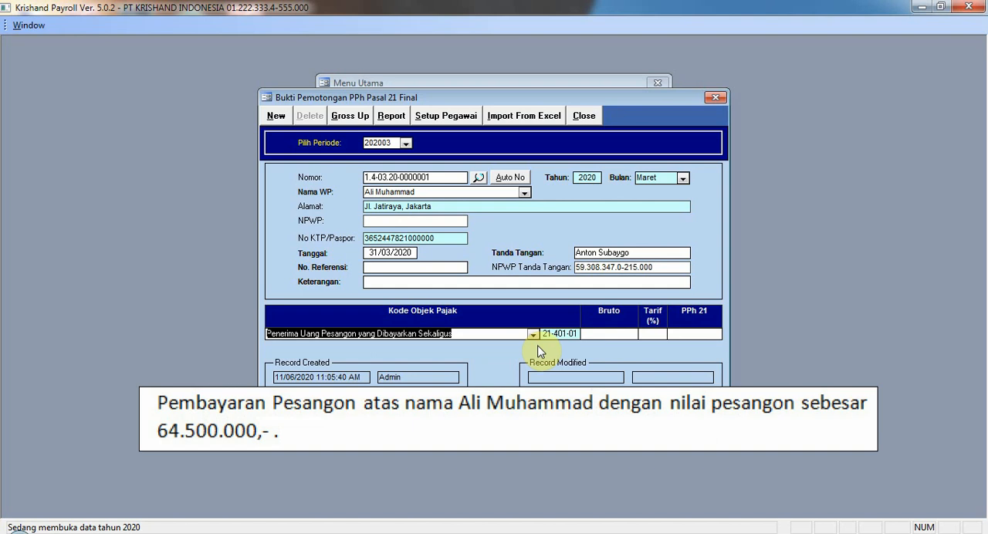
pyautogui.click(601, 337)
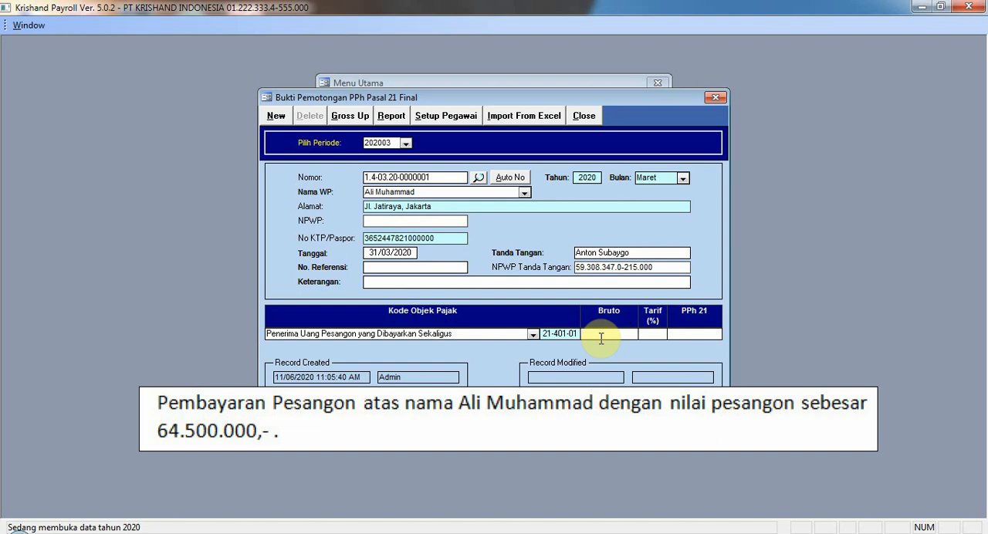
pyautogui.write('64500000')
pyautogui.press('Tab')
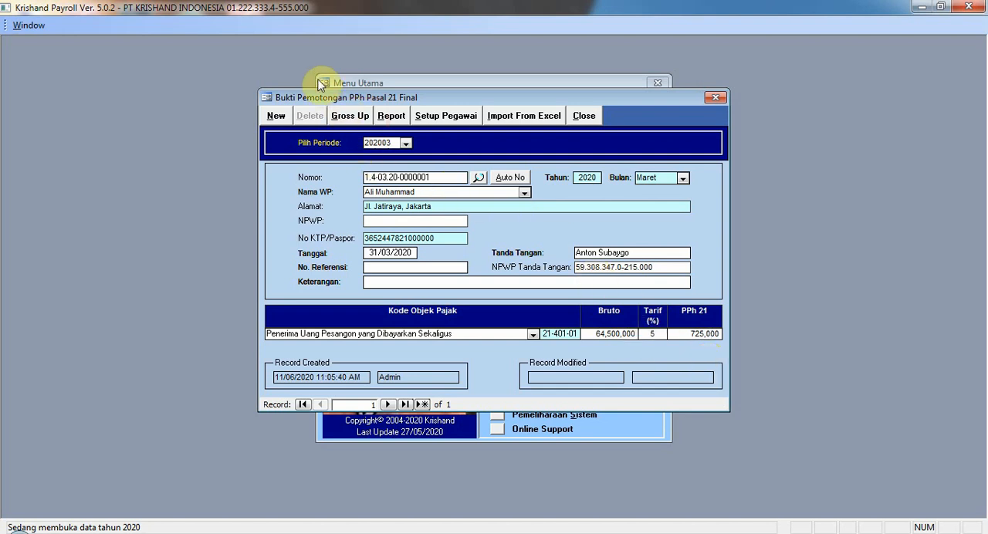
pyautogui.click(367, 126)
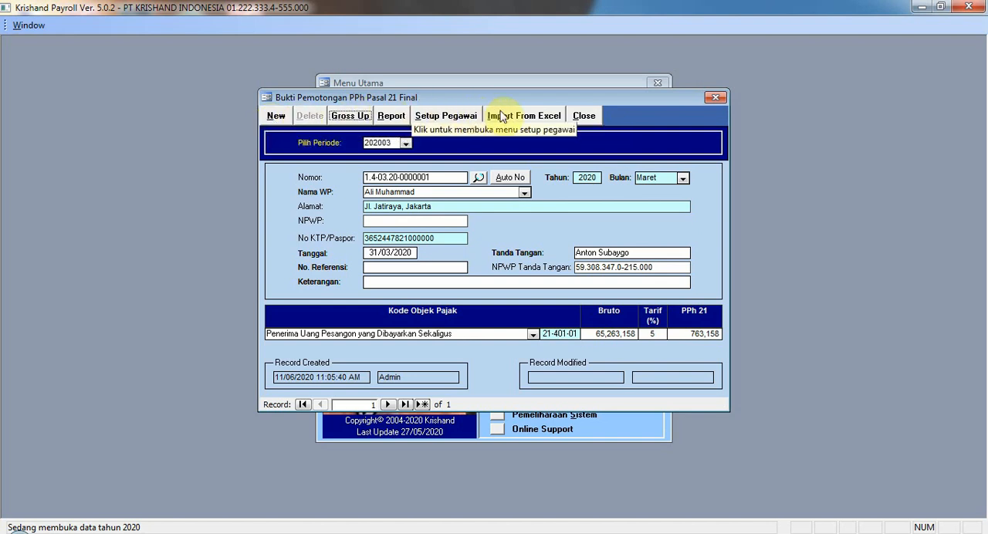
# Step: Close the final slip form and select the Formulir 1721-7 (Bukti Pemotongan PPh 21 Final) report in Laporan
pyautogui.click(583, 117)
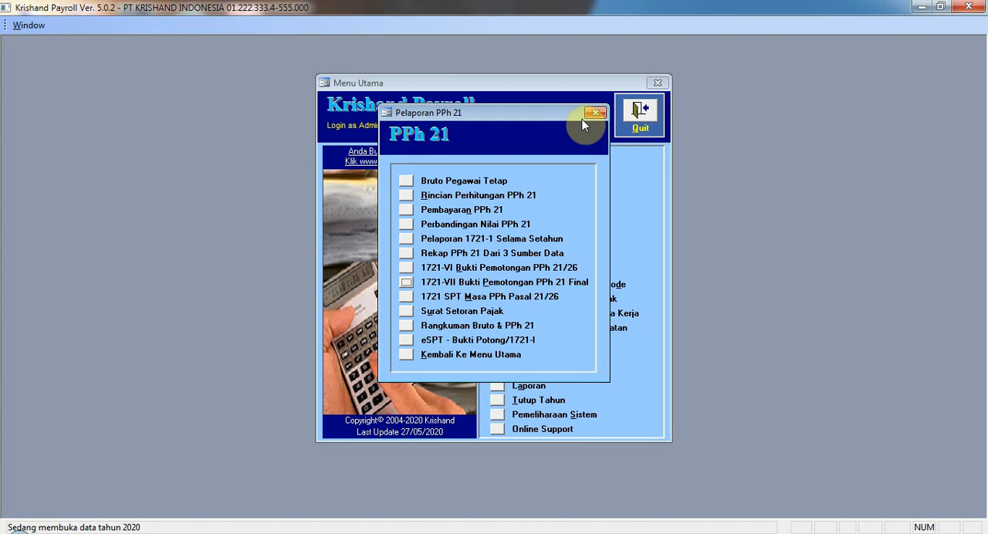
pyautogui.click(405, 354)
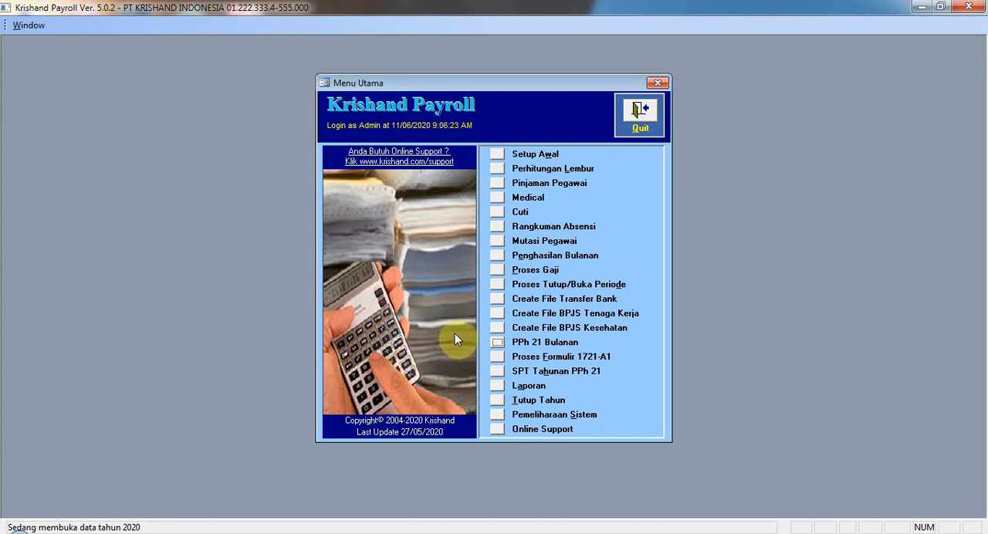
pyautogui.click(496, 396)
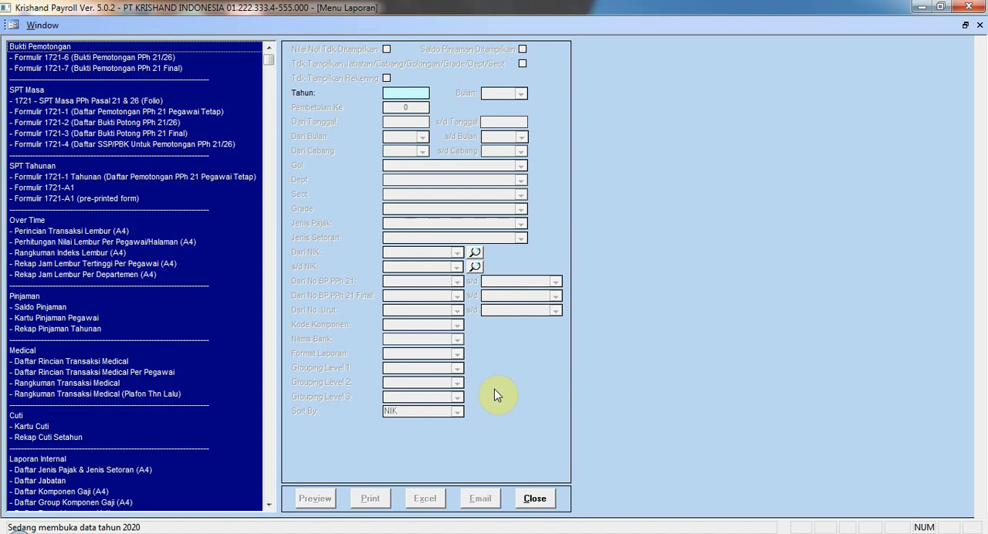
pyautogui.click(67, 48)
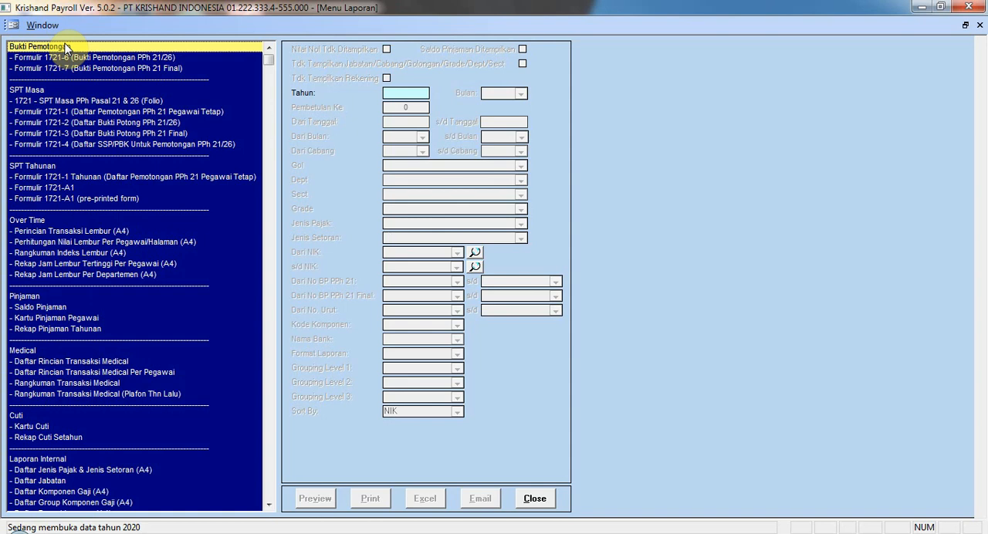
pyautogui.click(65, 58)
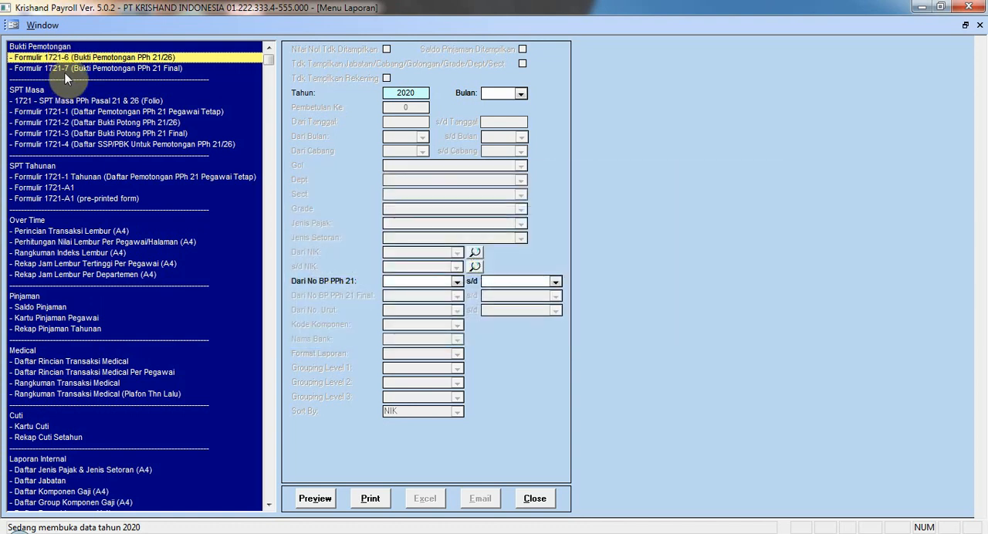
pyautogui.click(68, 70)
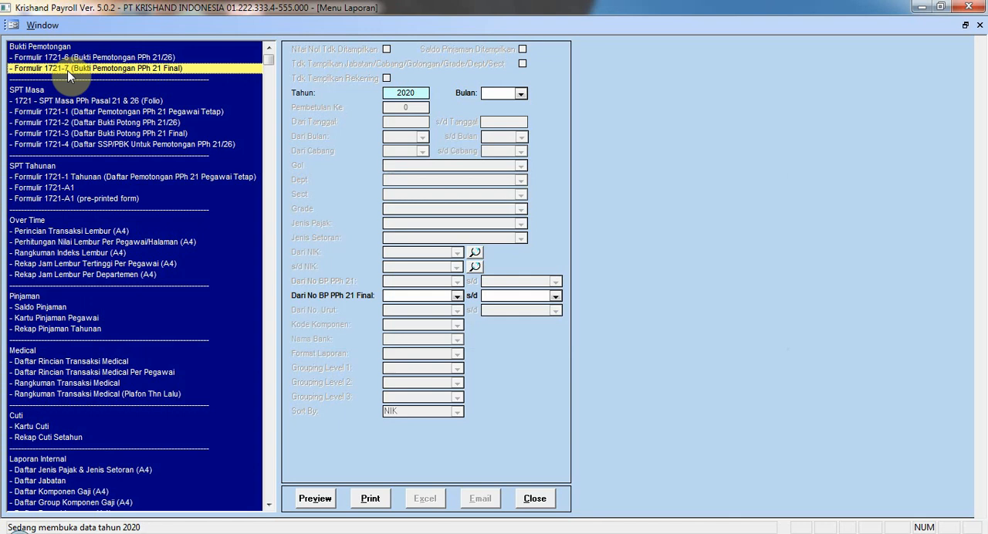
# Step: Preview the 1721-7 report for Maret 2020, using the severance recipient's slip as both start and end of the number range
pyautogui.click(520, 93)
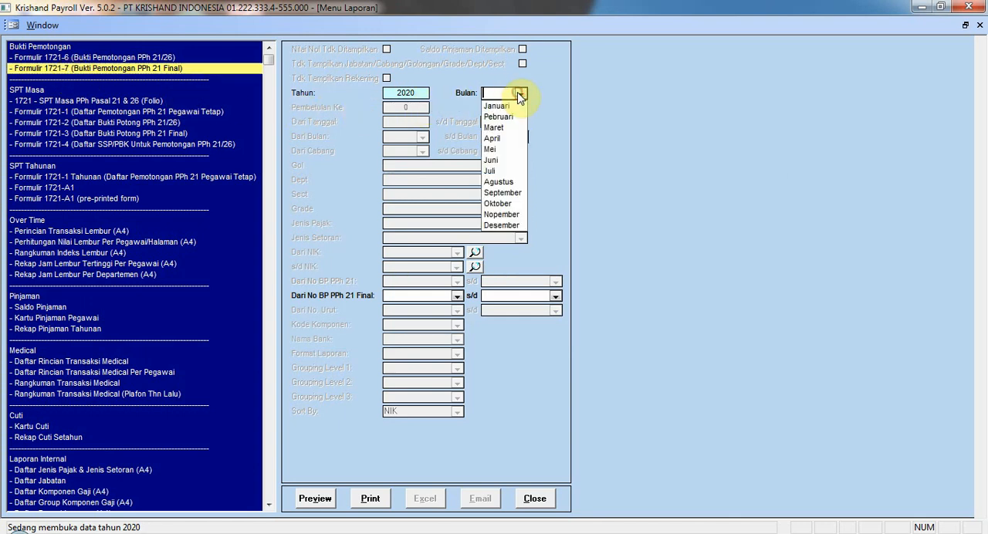
pyautogui.click(500, 127)
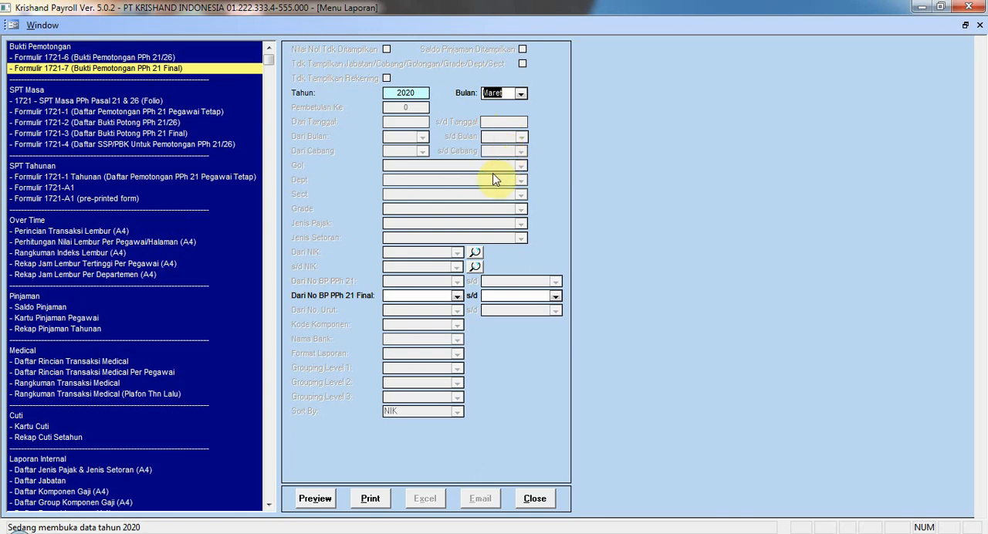
pyautogui.click(457, 296)
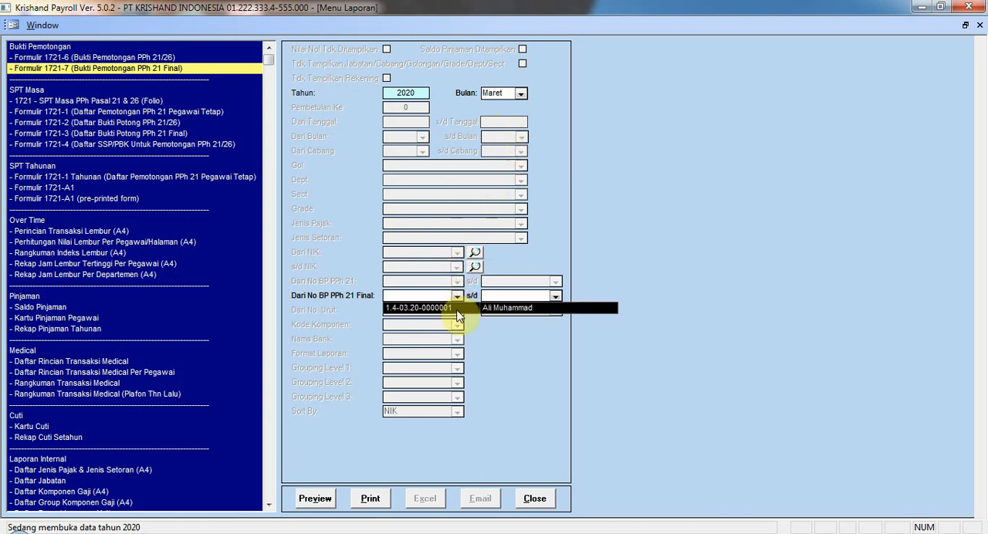
pyautogui.click(456, 308)
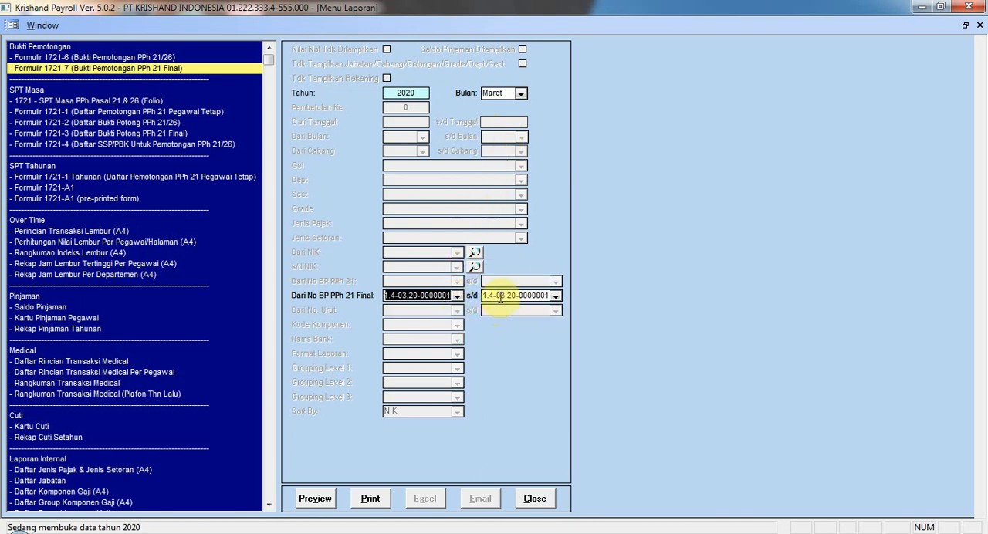
pyautogui.click(556, 298)
pyautogui.click(560, 307)
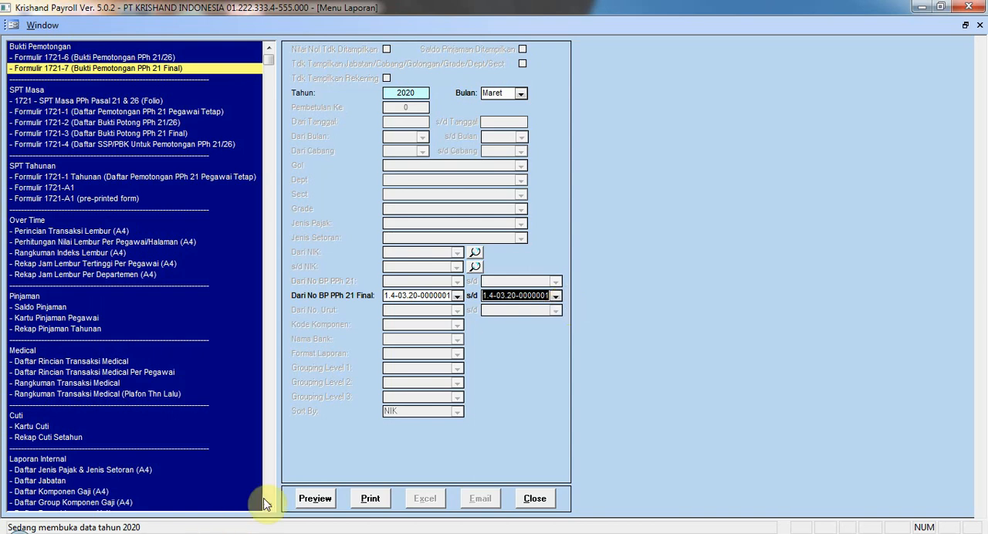
pyautogui.click(315, 498)
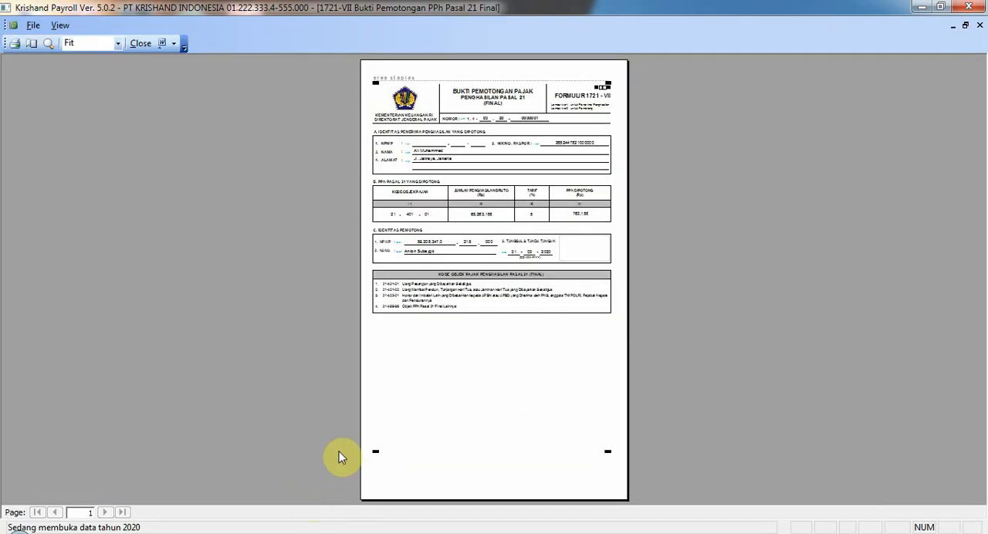
# Step: Inspect the previewed 1721-VII slip at 100% and open its print dialog
pyautogui.click(515, 205)
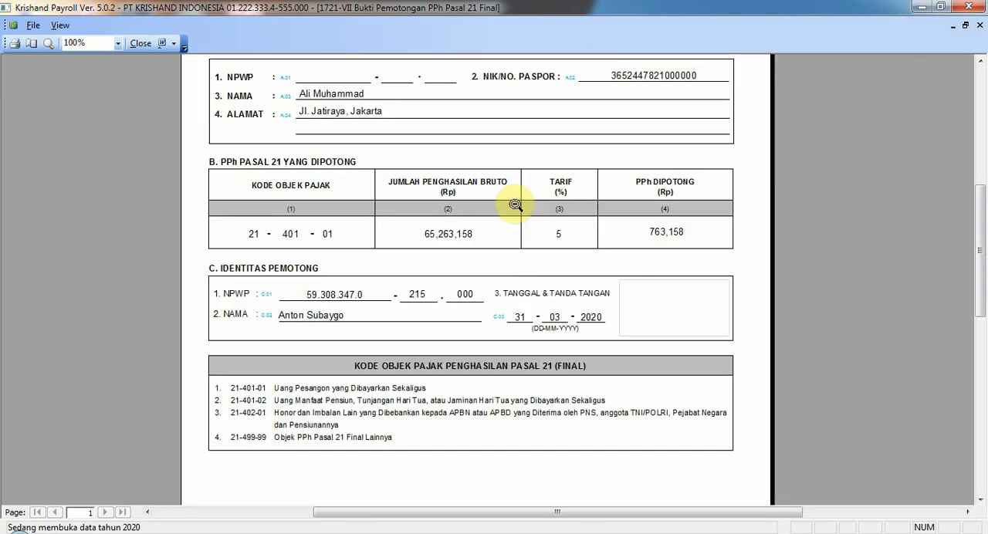
pyautogui.scroll(3, 515, 204)
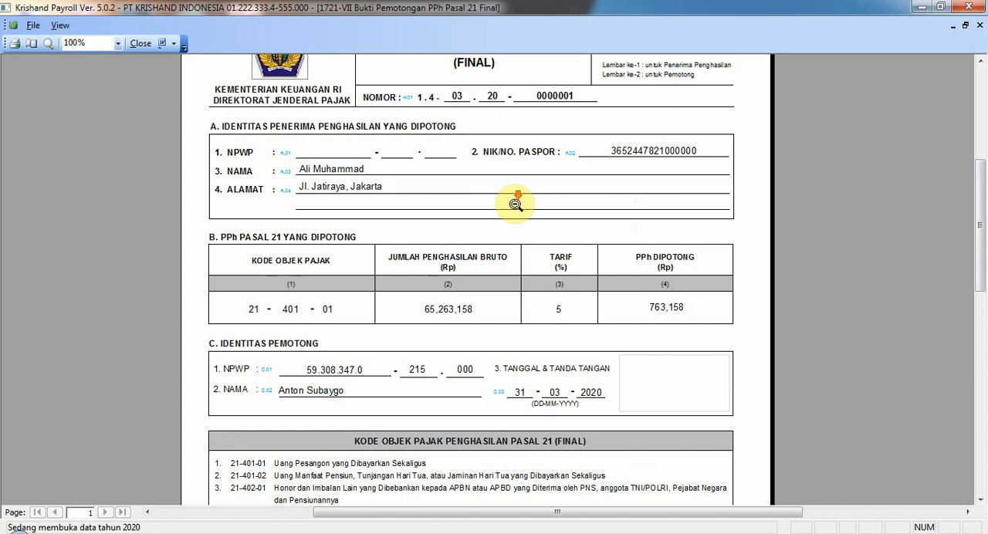
pyautogui.scroll(-1, 514, 205)
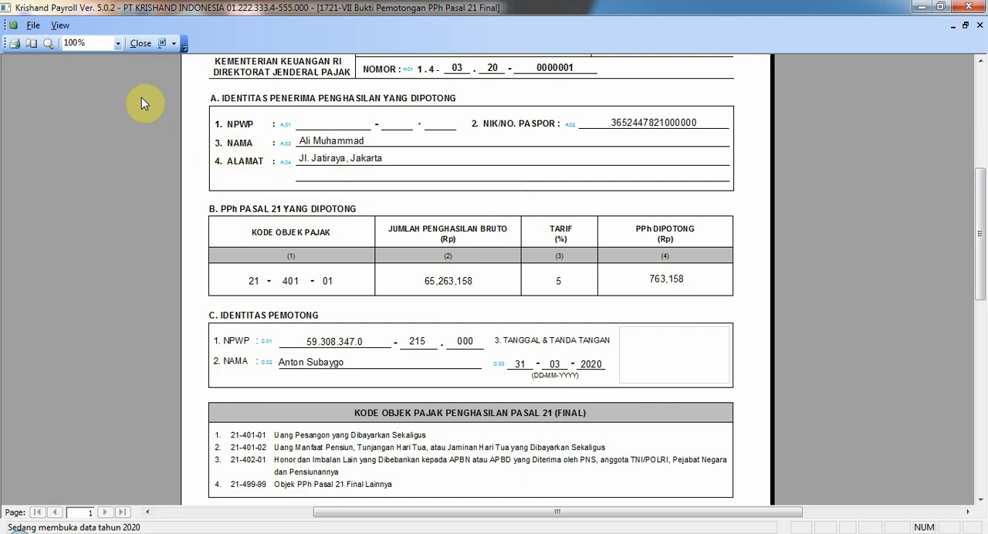
pyautogui.click(35, 26)
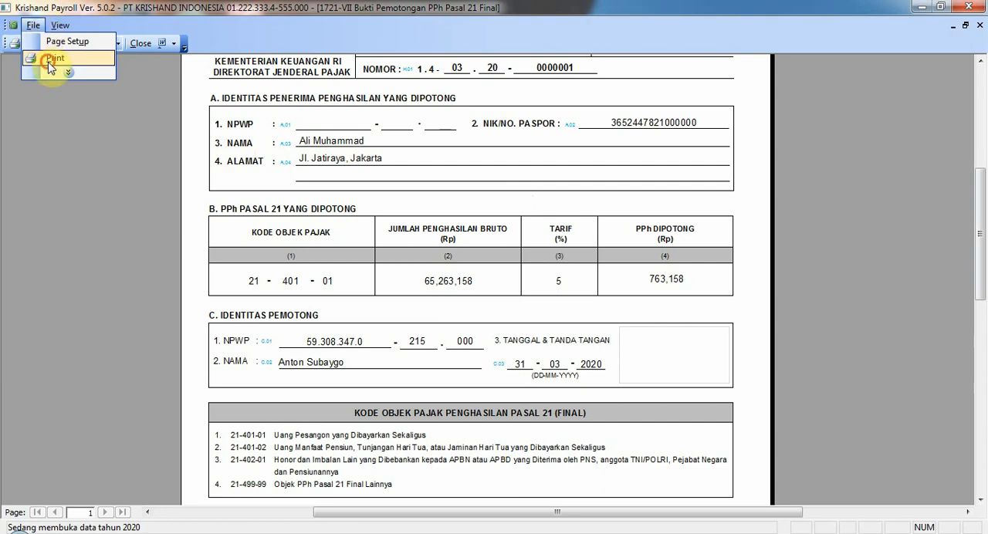
pyautogui.click(47, 61)
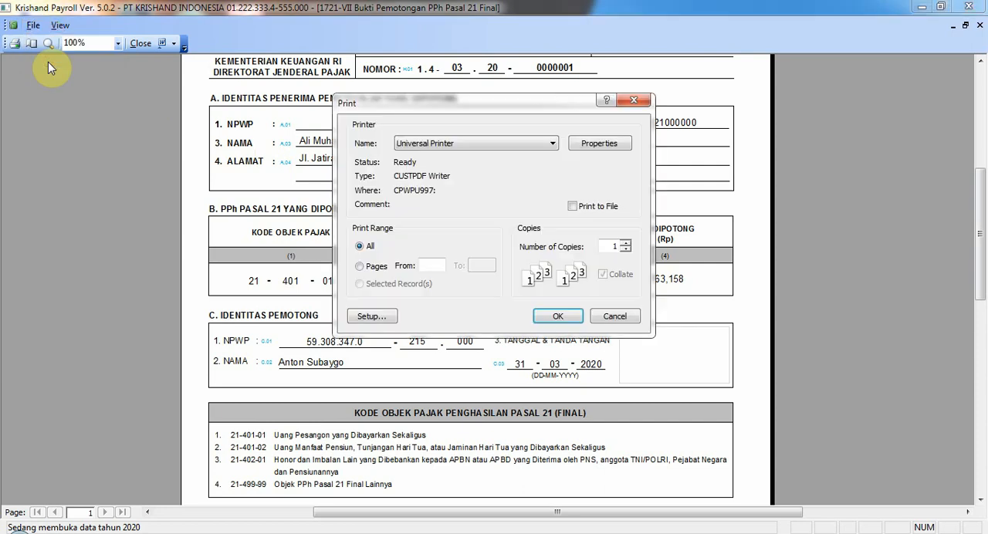